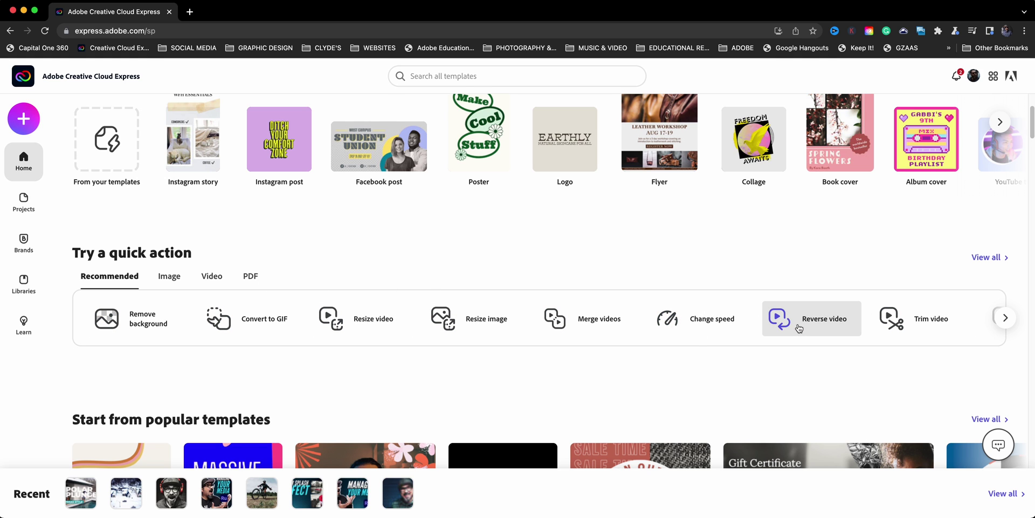
Filter the quick actions to Video and open the + Create new menu
click(216, 277)
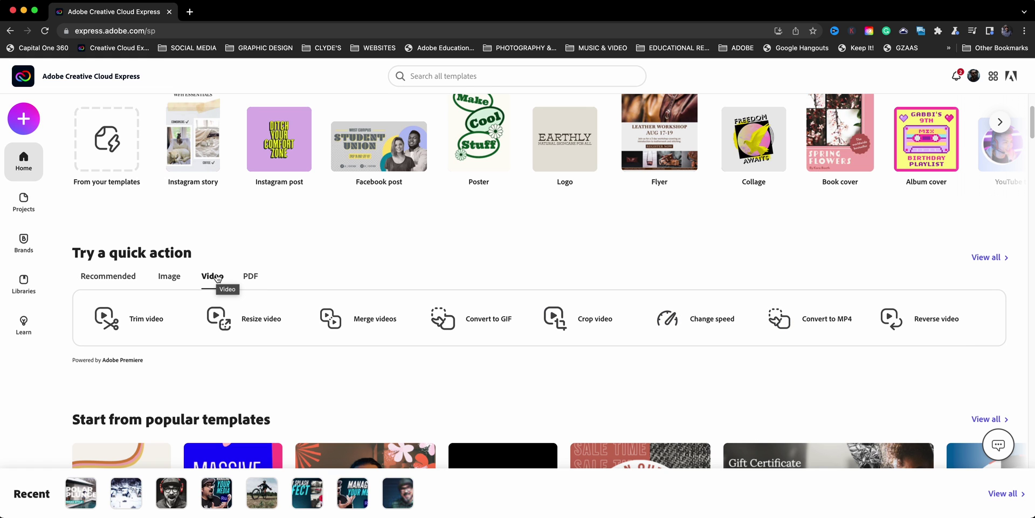
click(23, 118)
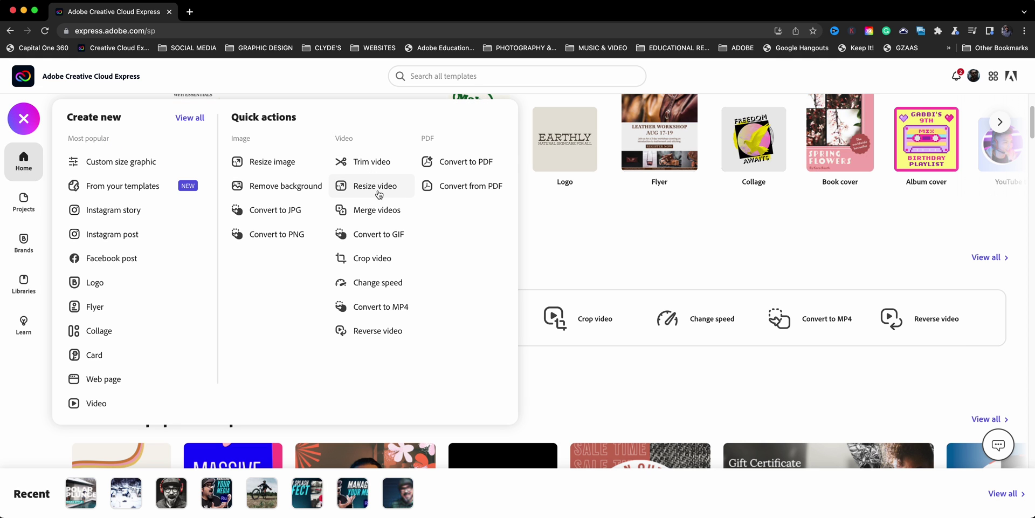
Load the pool-plunge clip into the Change speed tool and play its preview
click(384, 286)
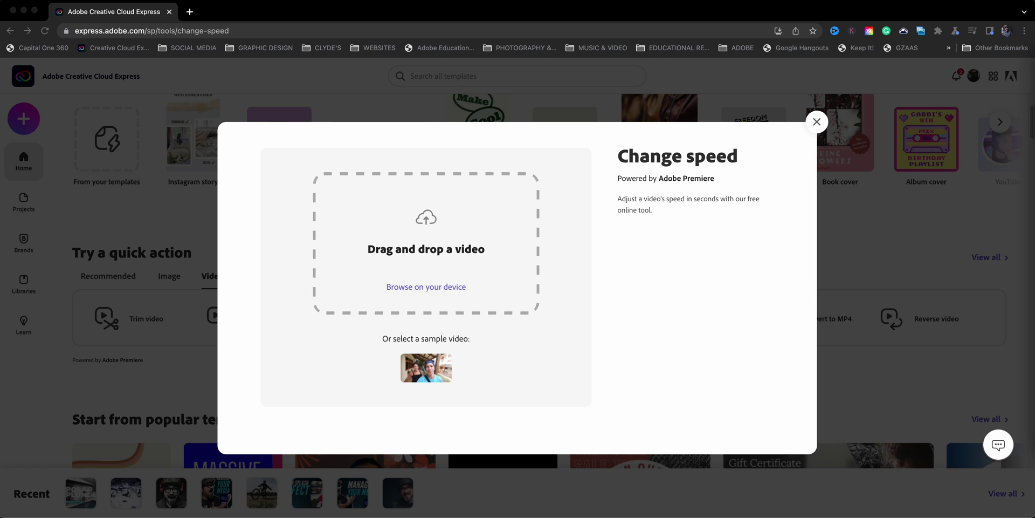
drag(705, 261, 345, 285)
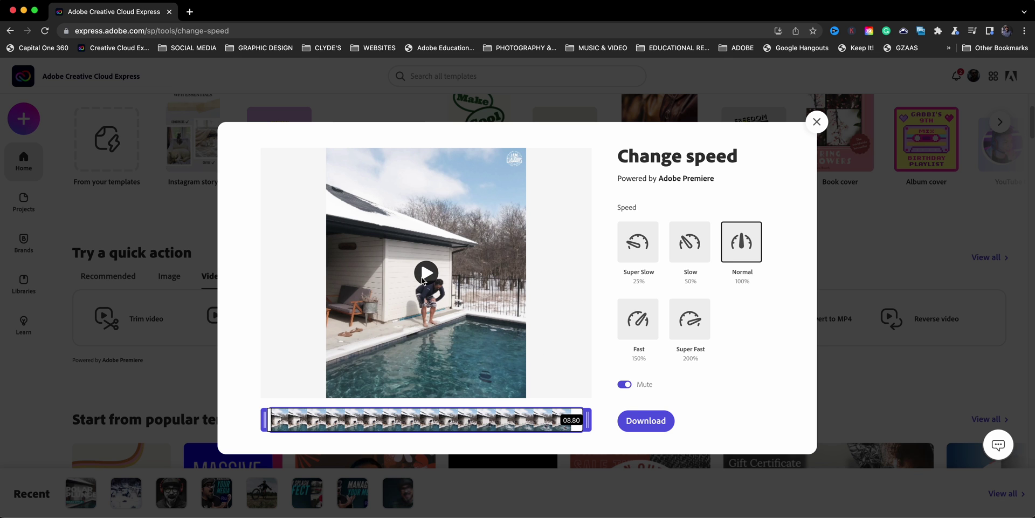
click(425, 275)
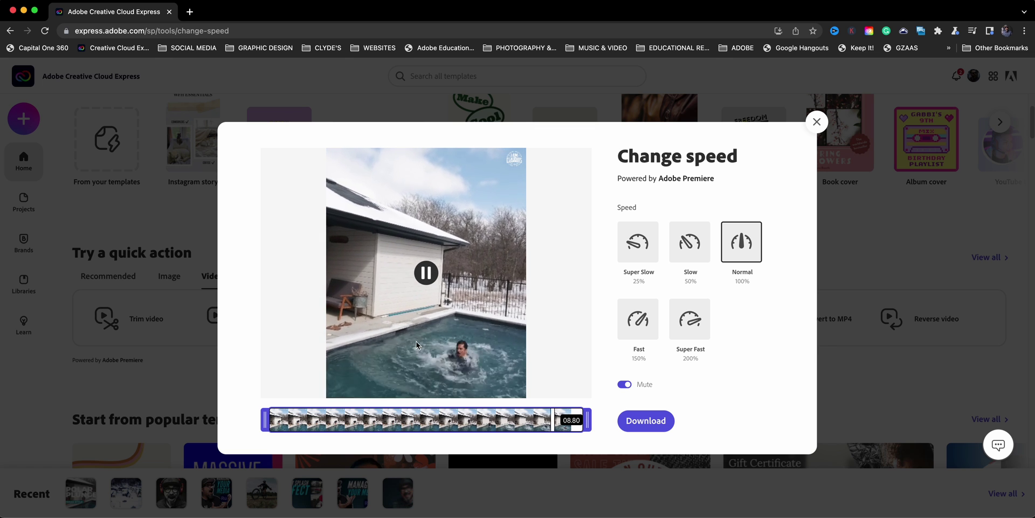
Trim the clip's start so its duration reads 04.31, then replay it
drag(264, 421, 425, 415)
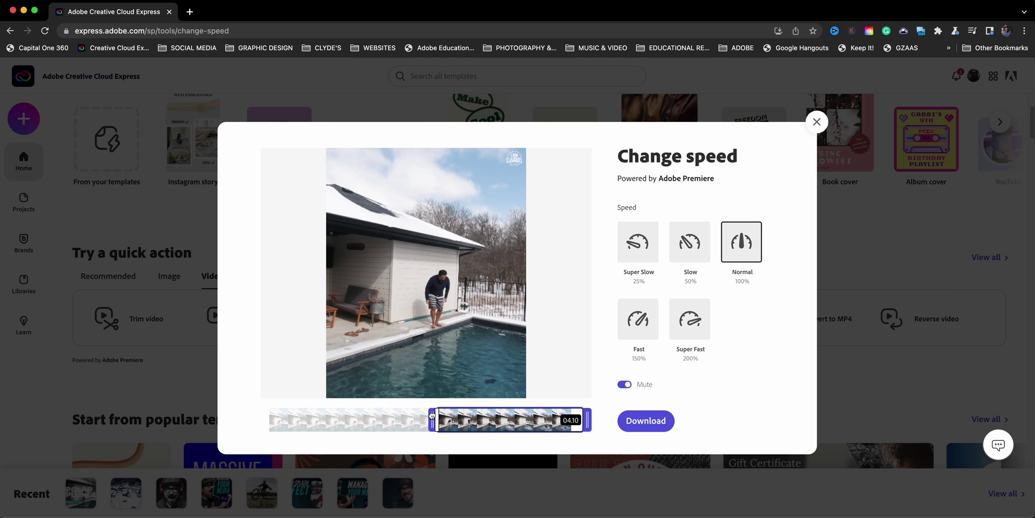
drag(425, 415, 426, 415)
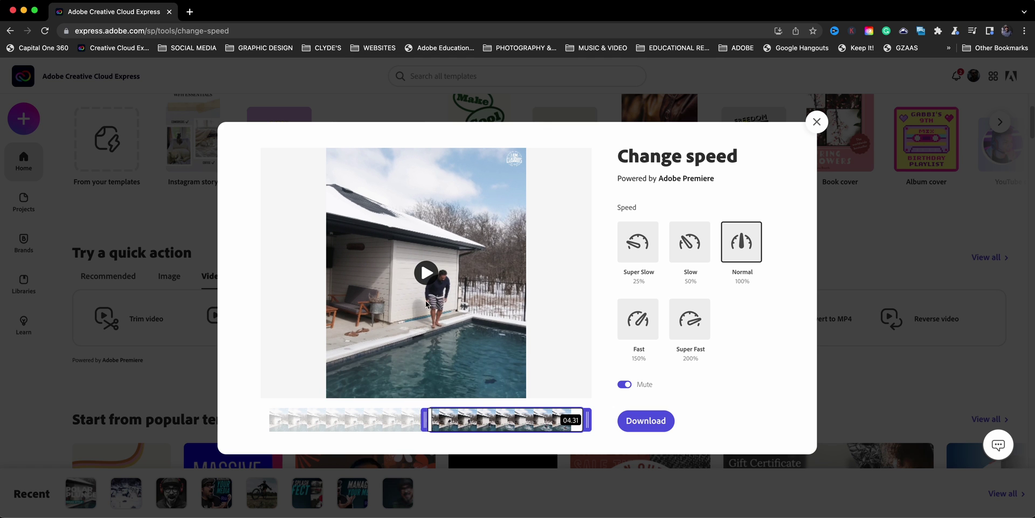
click(426, 274)
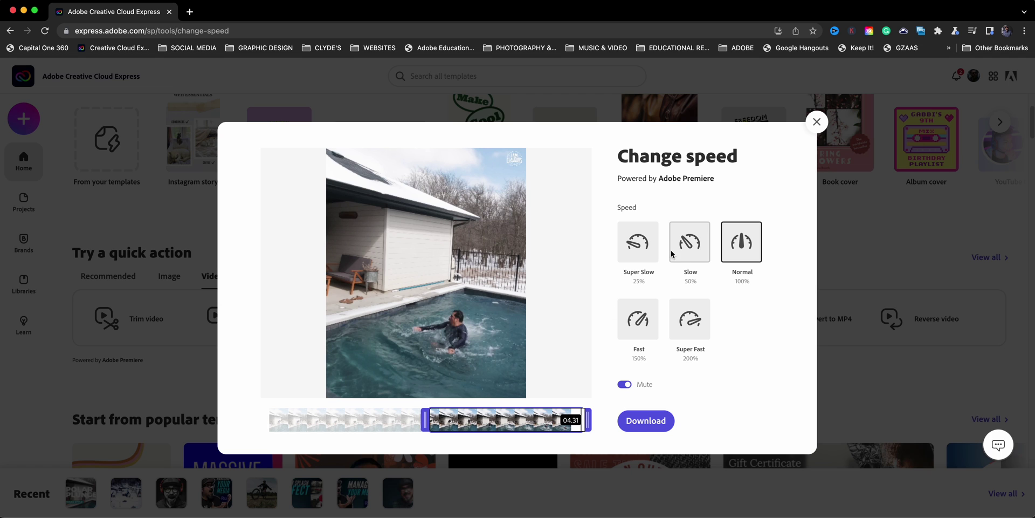
Set the clip to Super Slow 25% (17.24 s), preview it, and export it
click(648, 258)
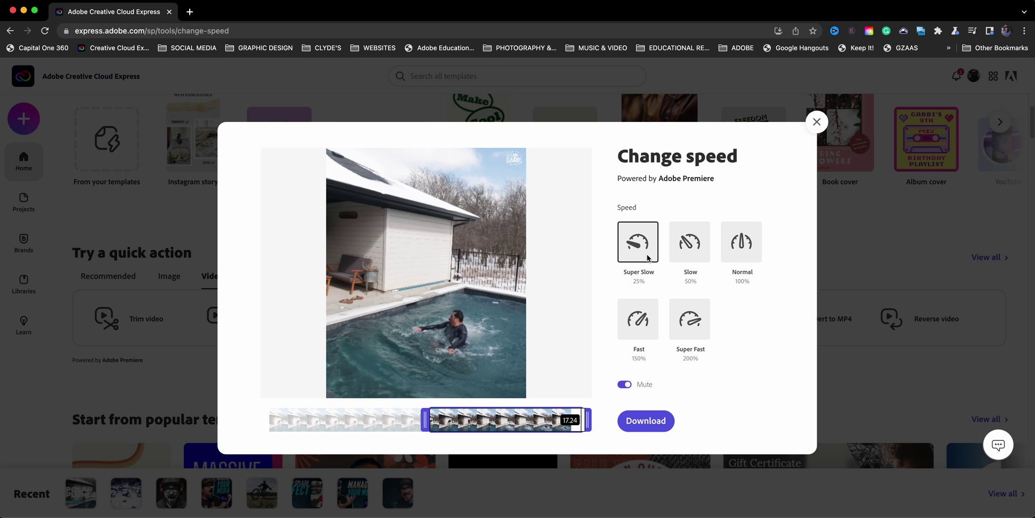
mouse_move(426, 273)
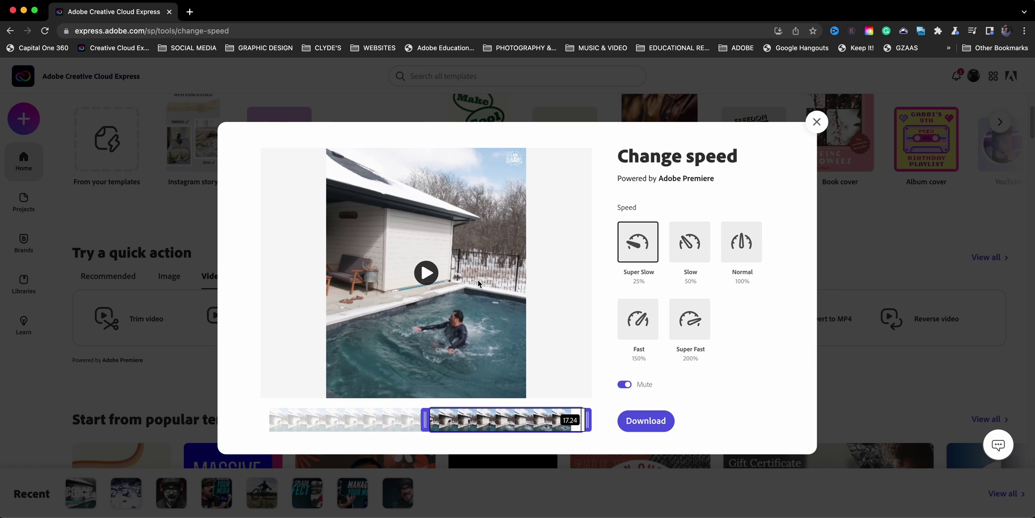
click(430, 275)
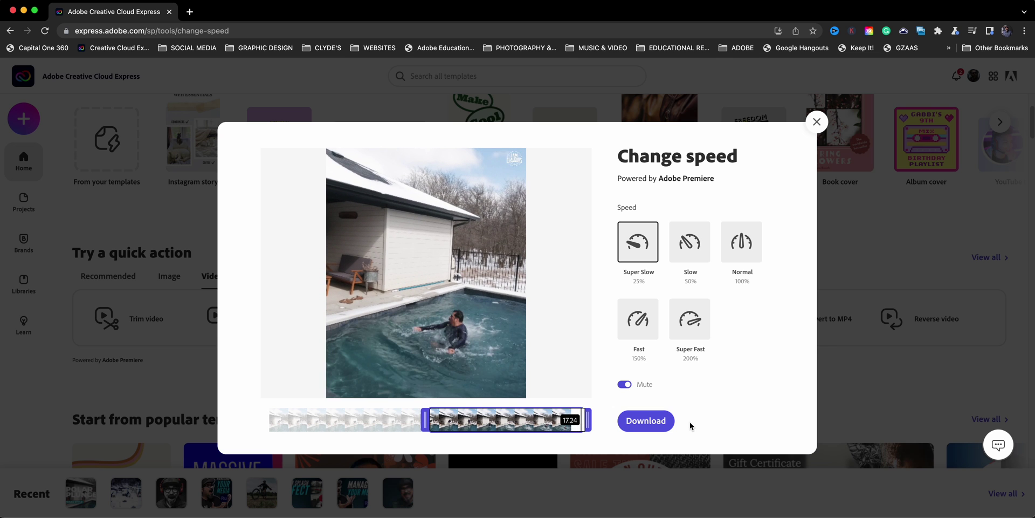
click(658, 427)
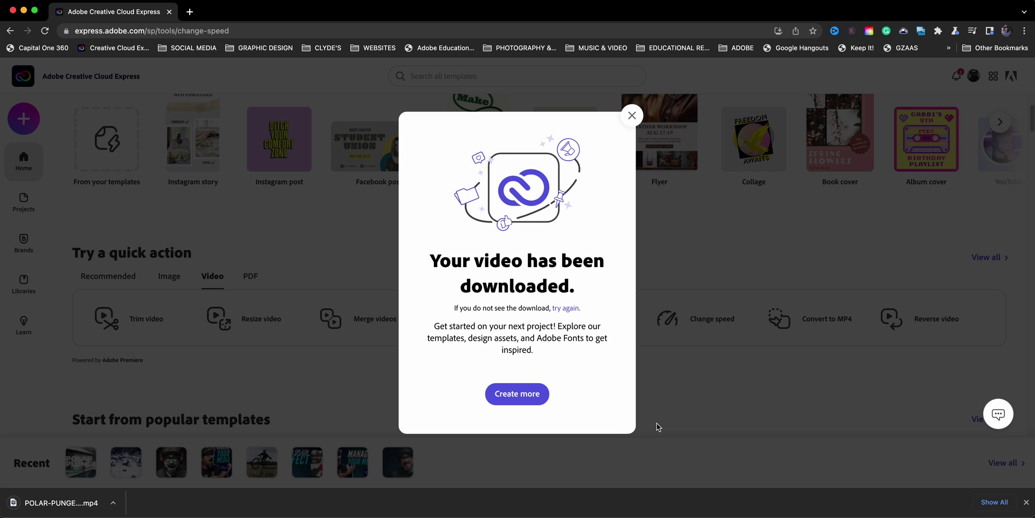
Dismiss the download confirmation and open a new browser tab
click(631, 116)
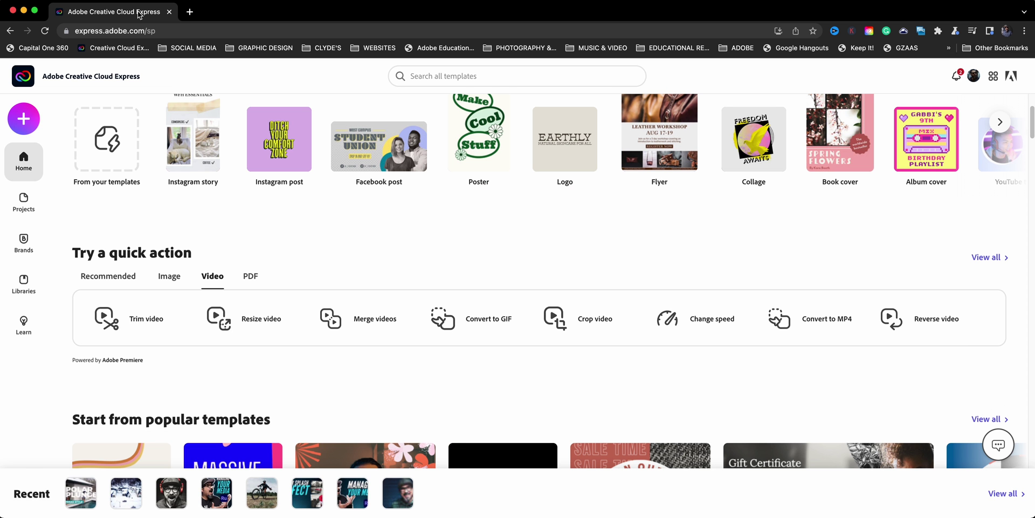
click(190, 12)
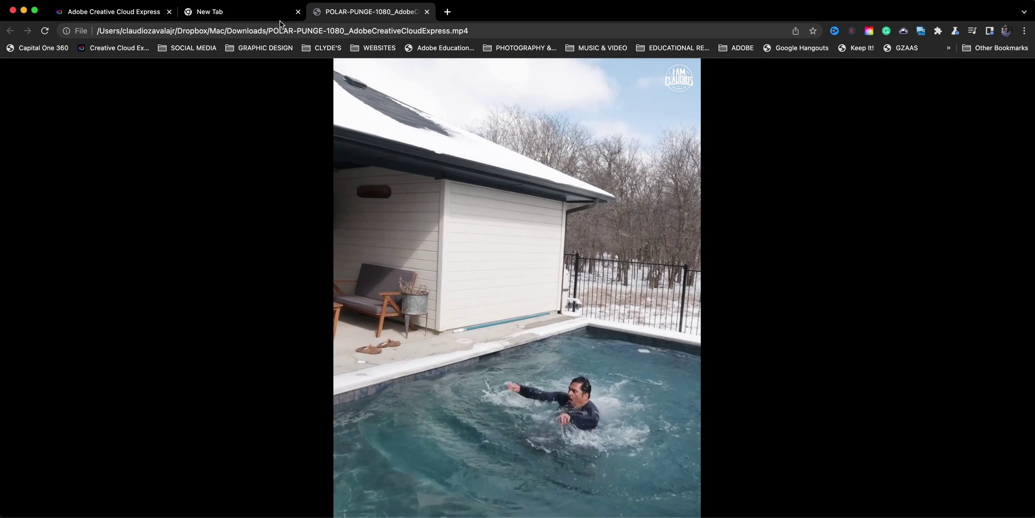
click(298, 12)
click(24, 119)
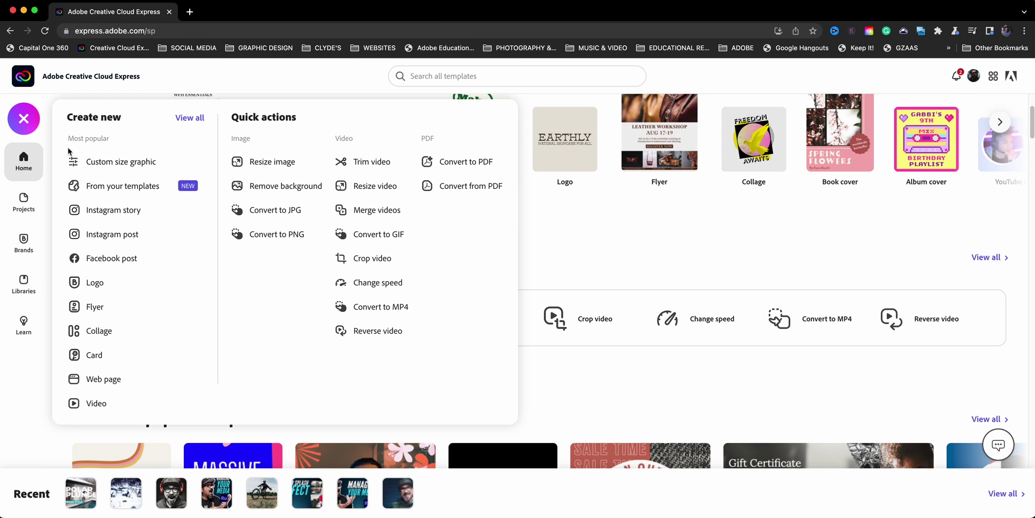
Load the downloaded slow-motion MP4 into the Reverse video tool
click(378, 331)
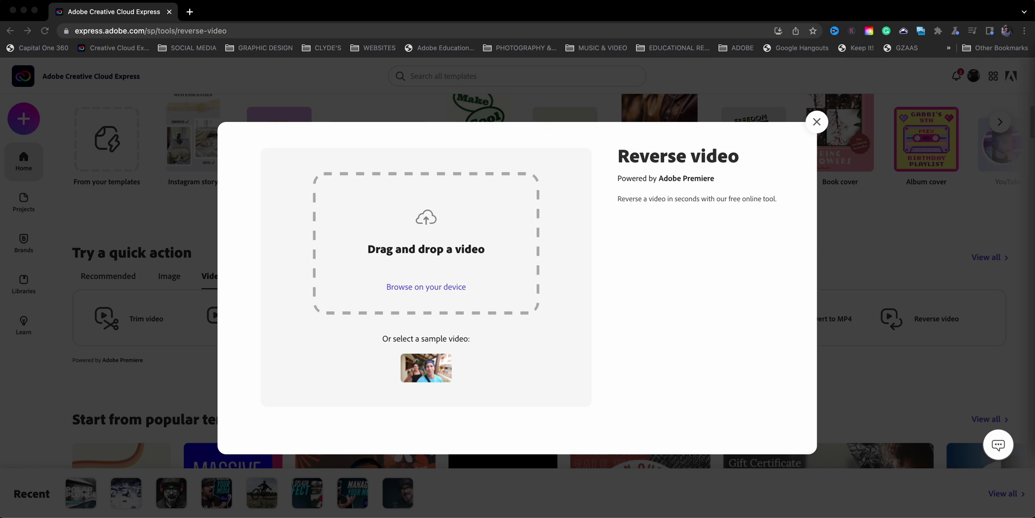
drag(435, 294, 434, 295)
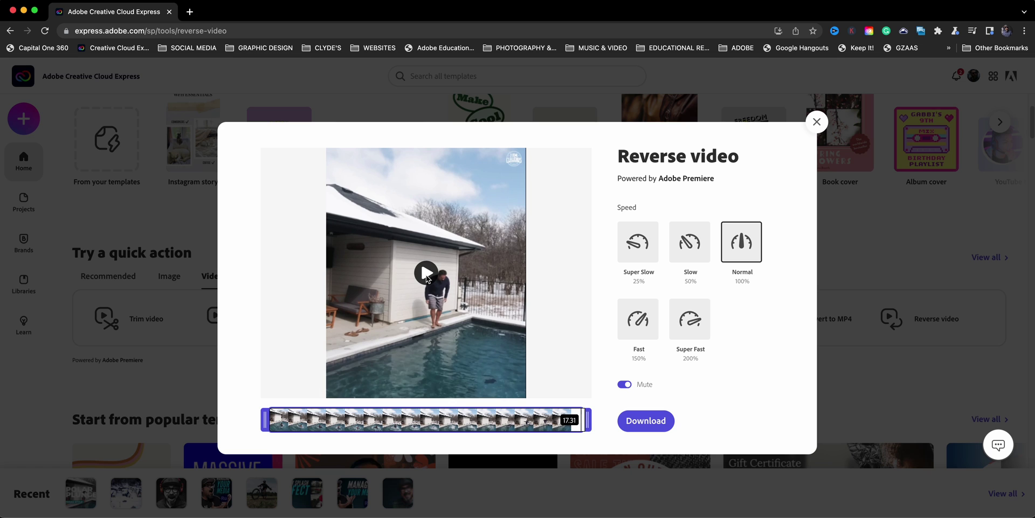
After trying 25% and Normal, set the reversed clip to Super Fast 200% (8.65 s) and export
click(644, 256)
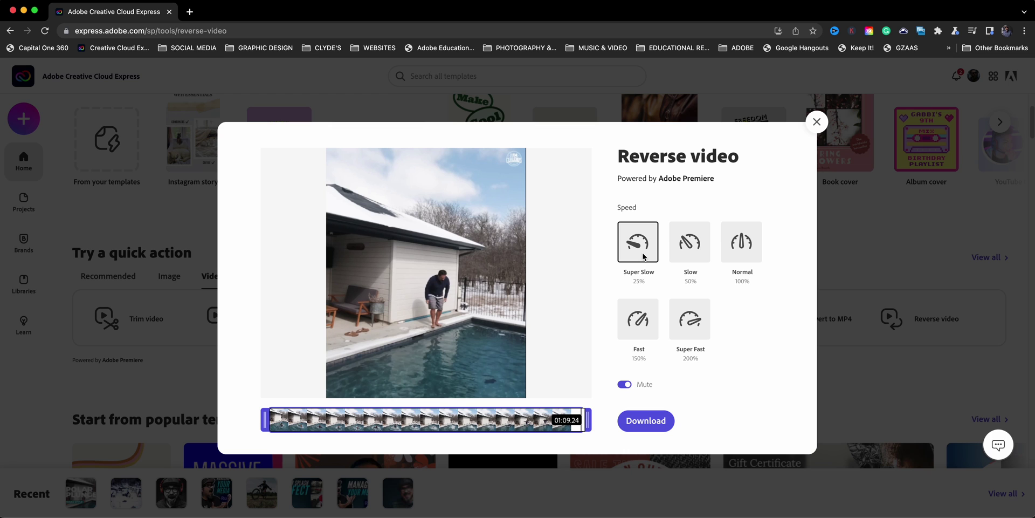
click(427, 273)
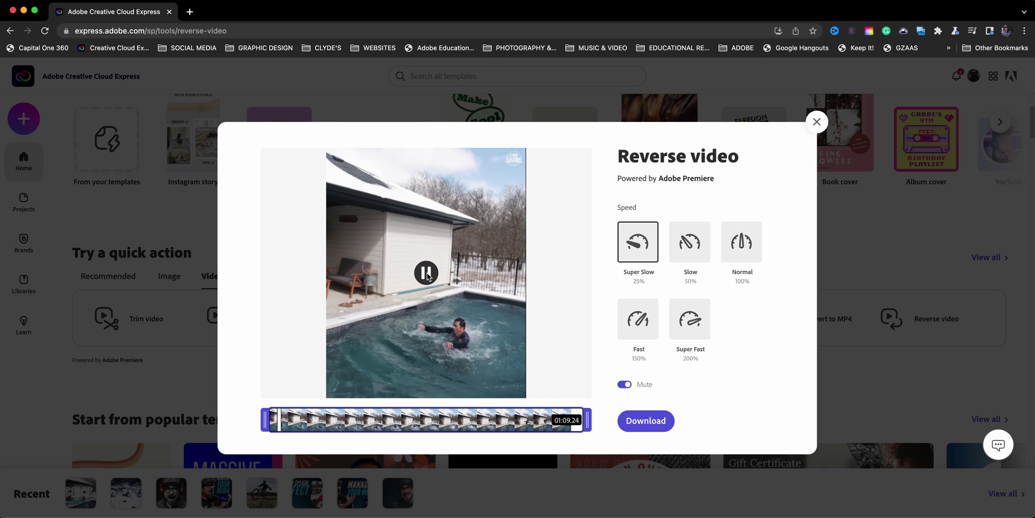
click(426, 273)
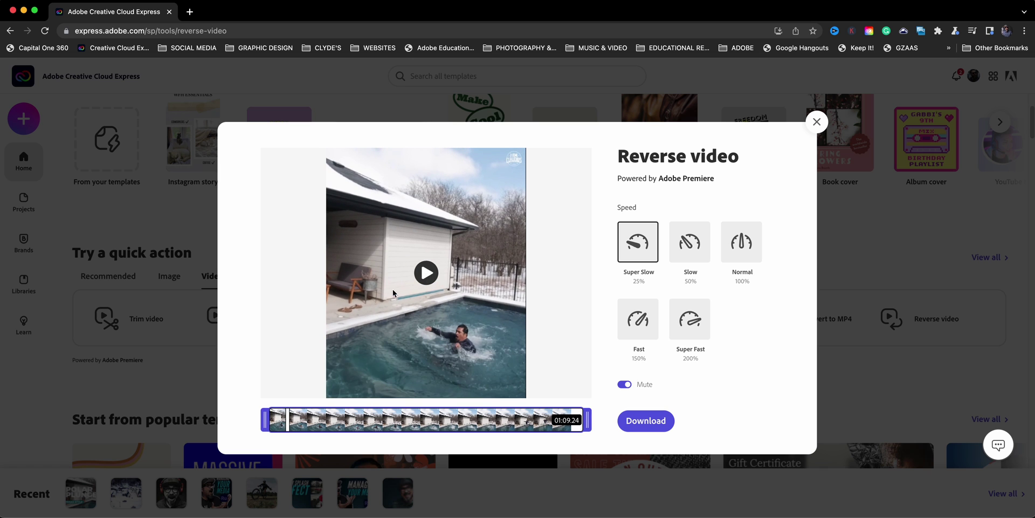
click(752, 254)
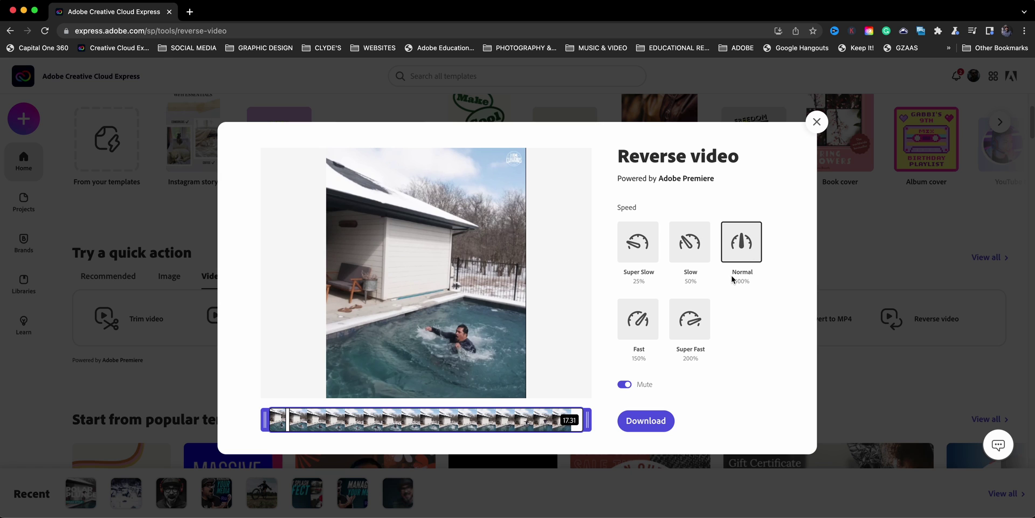
click(688, 329)
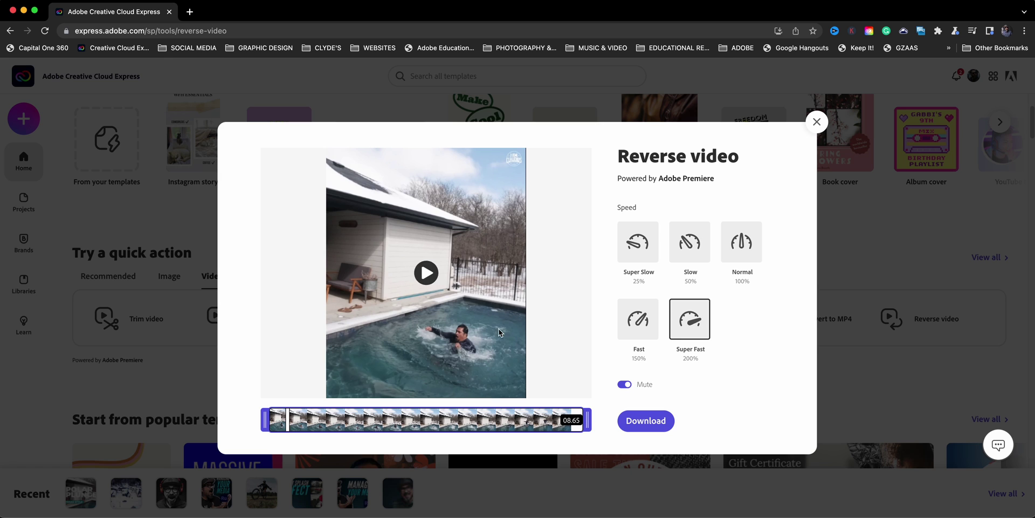
click(432, 281)
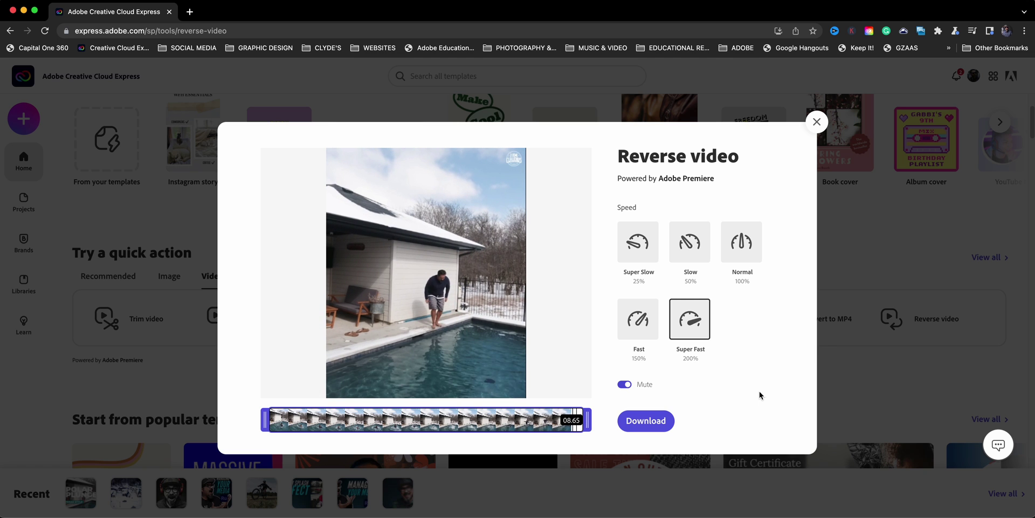
click(670, 423)
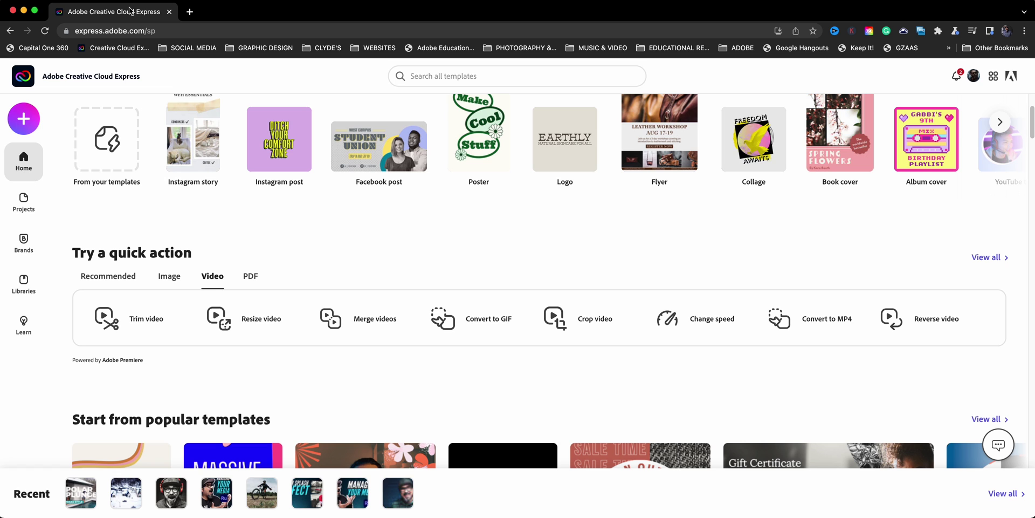
Open the Merge videos tool
click(380, 324)
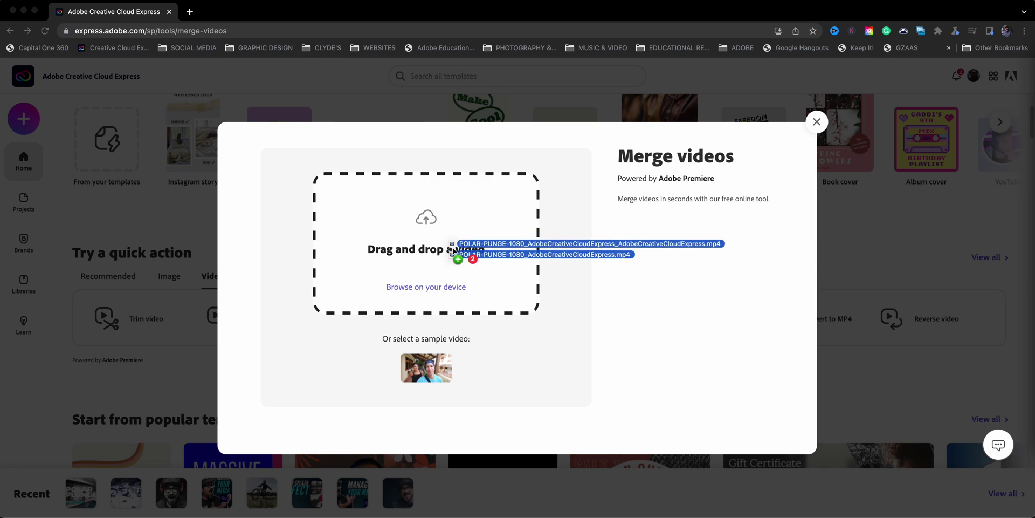
Add both pool-plunge clips and place the standing clip before the plunge clip
drag(455, 241, 453, 251)
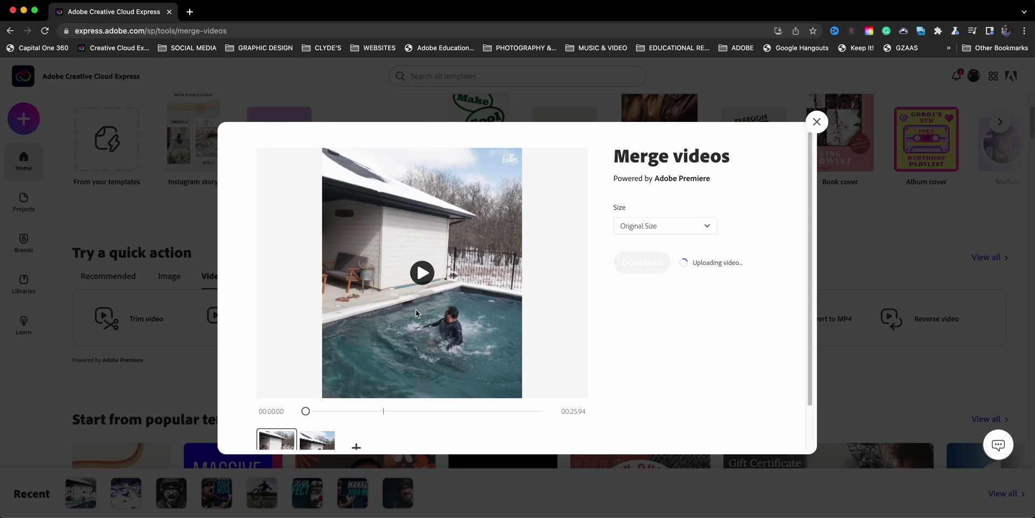
scroll(414, 311, down, 2)
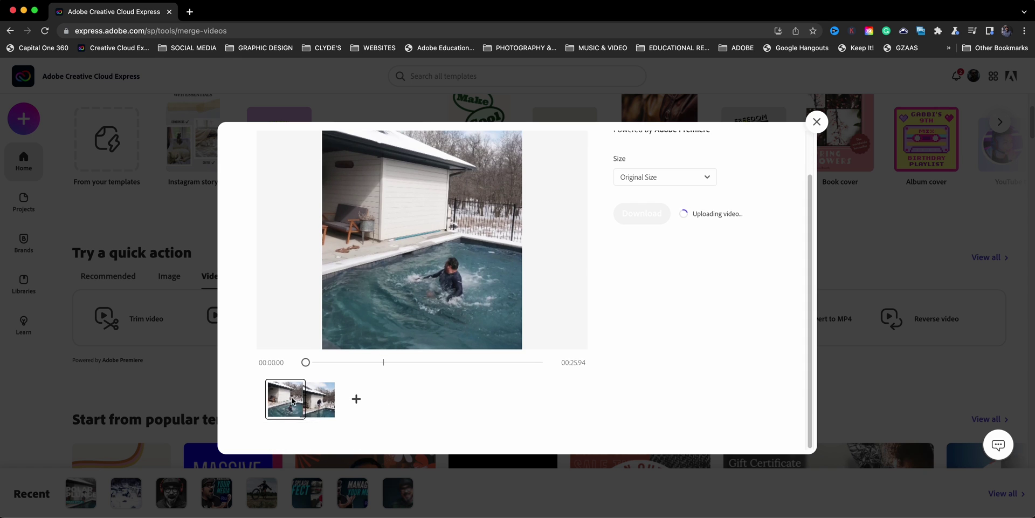
drag(292, 401, 326, 404)
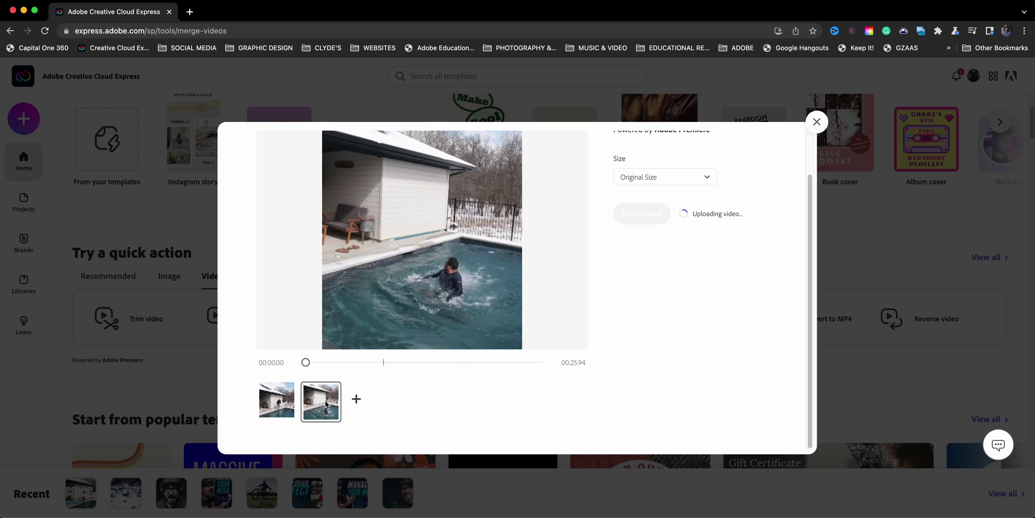
click(280, 409)
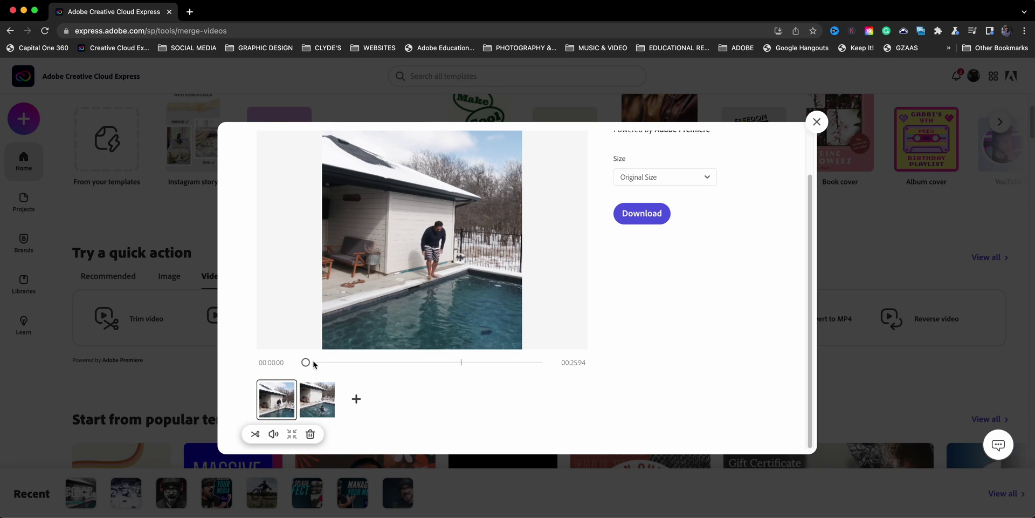
click(427, 231)
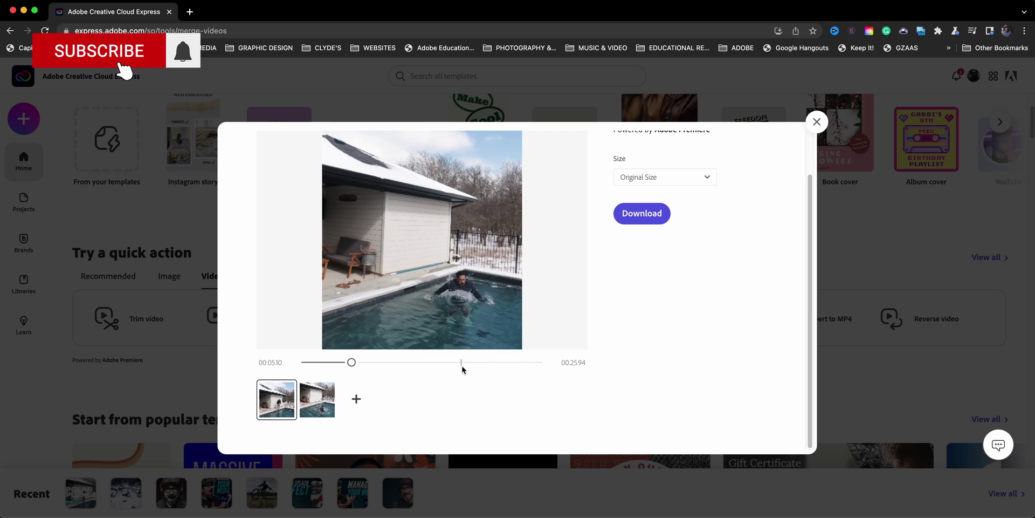
Play and pause the roughly 26-second merged video preview
scroll(462, 371, up, 1)
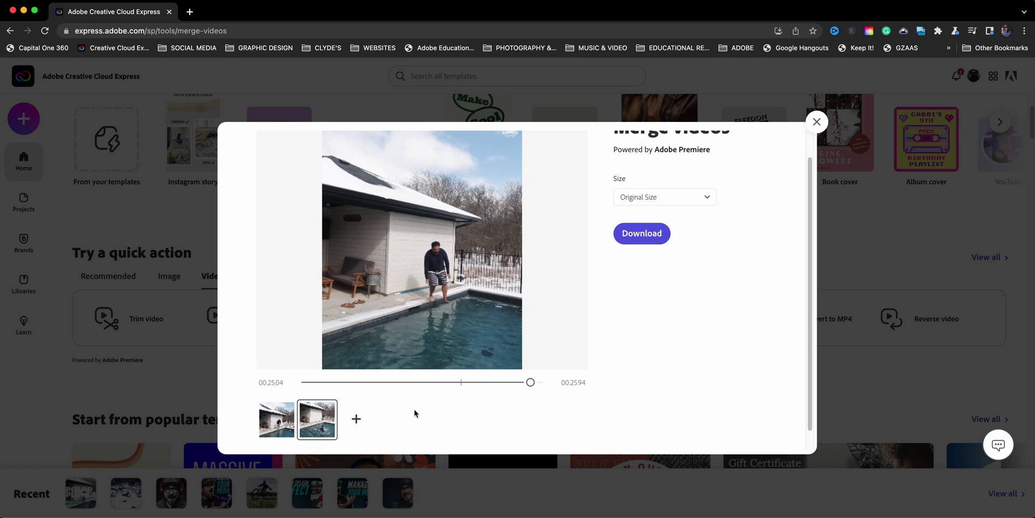
click(424, 247)
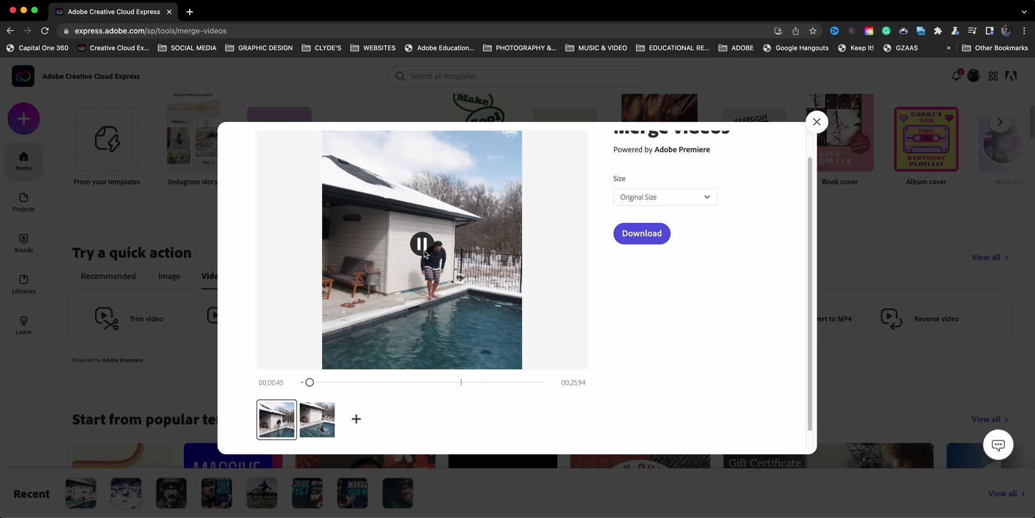
click(424, 250)
scroll(671, 246, up, 1)
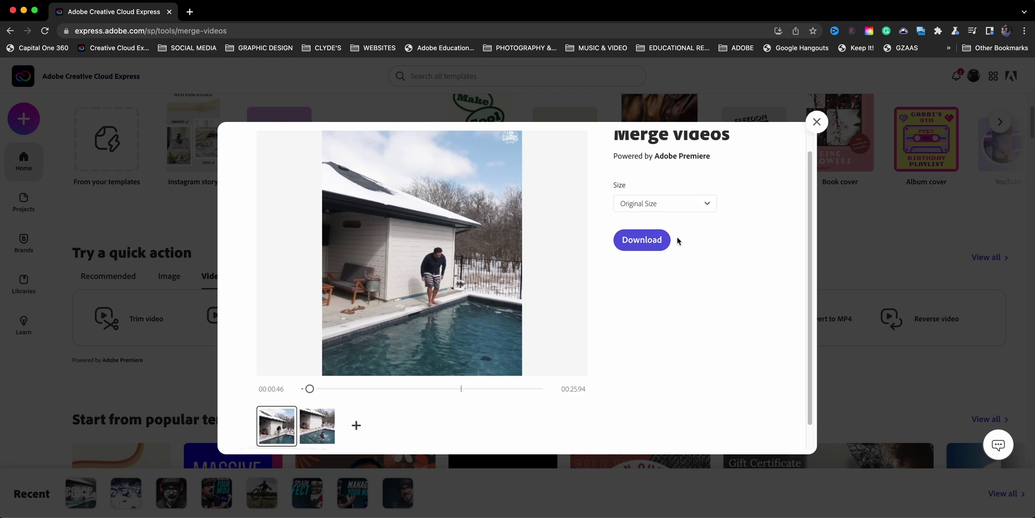
scroll(678, 240, up, 1)
click(680, 232)
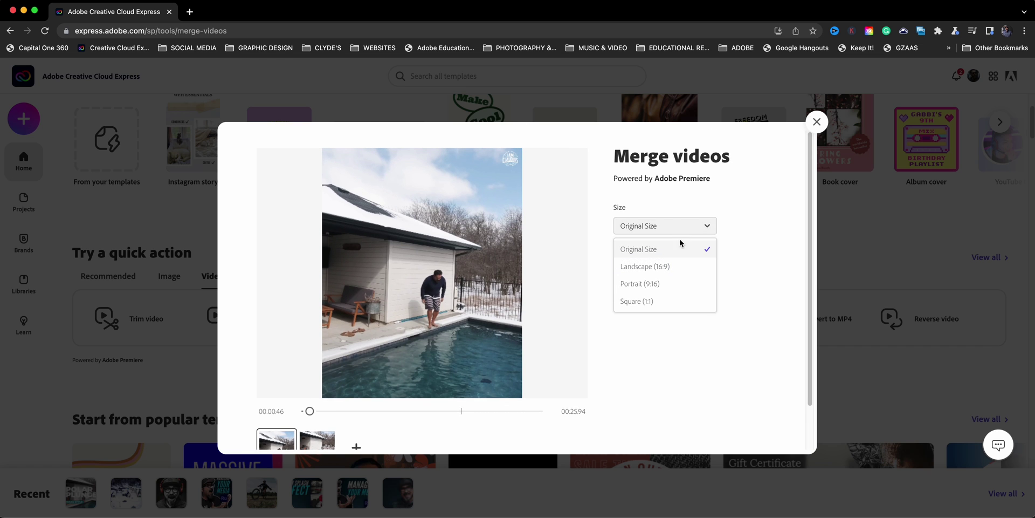
Set the output to Landscape 16:9 and make both clips Fill Screen
click(681, 266)
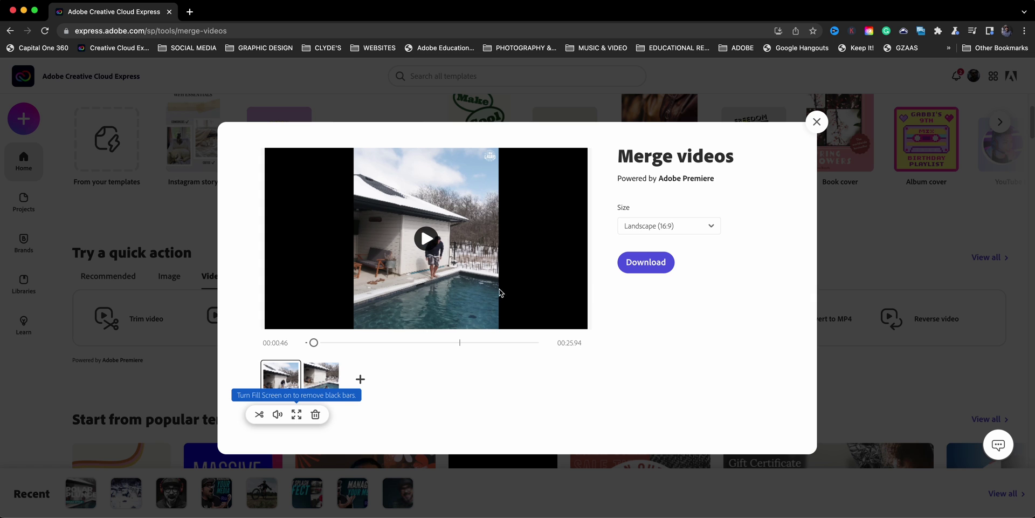
click(299, 420)
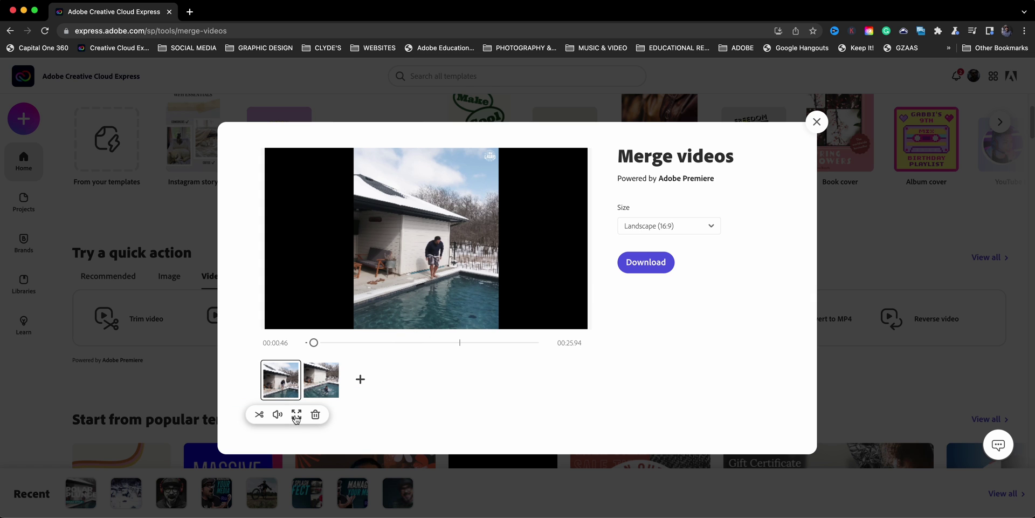
click(317, 391)
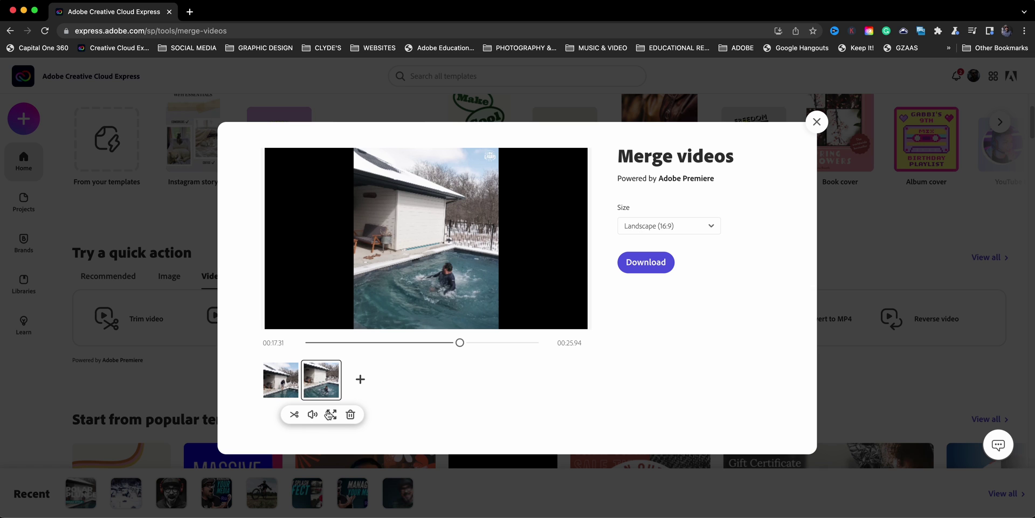
click(329, 414)
click(285, 385)
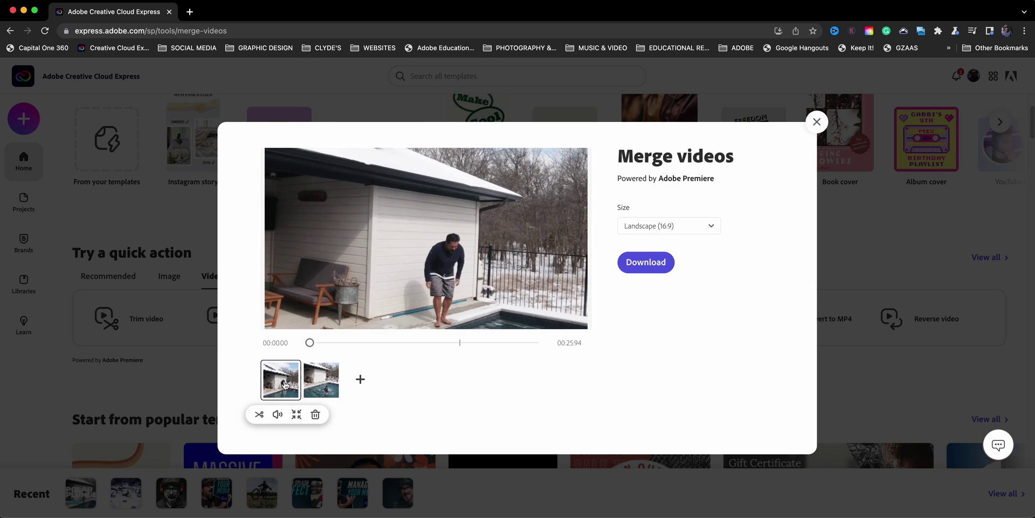
Change the output size to Portrait 9:16 and check both clips
click(700, 232)
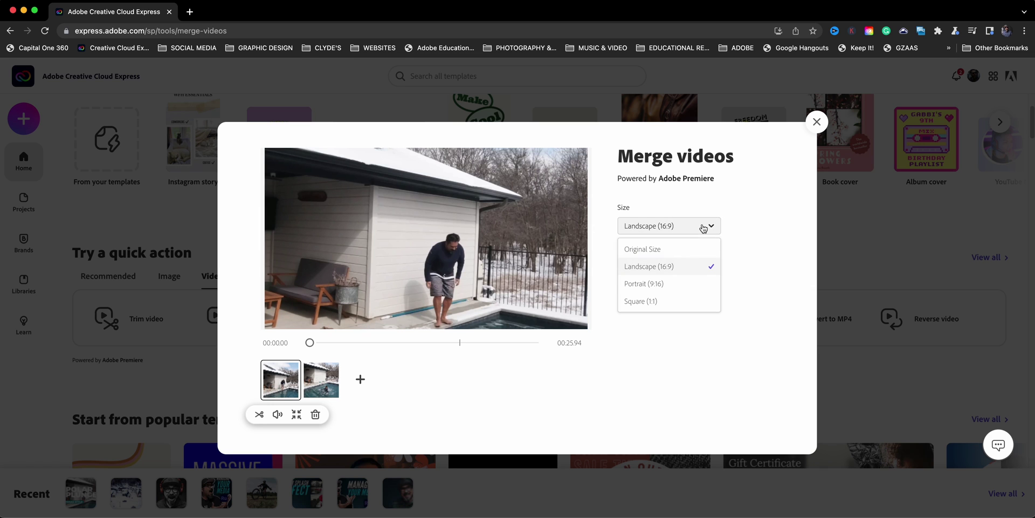
click(677, 286)
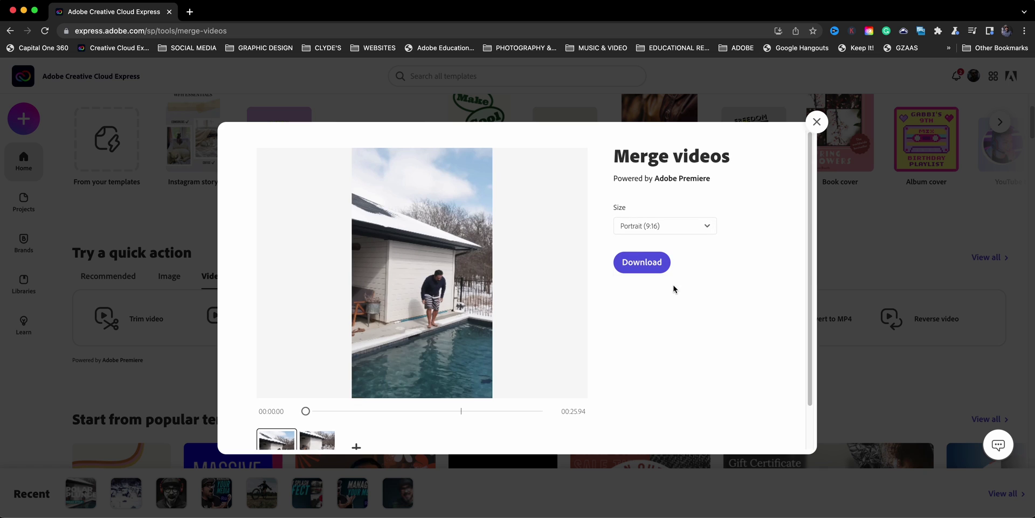
click(326, 442)
click(276, 440)
scroll(285, 440, down, 2)
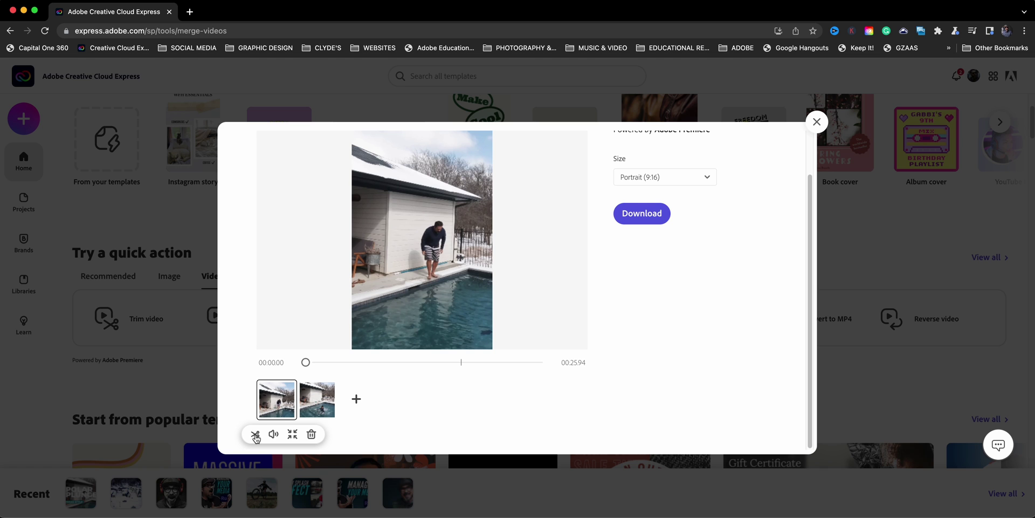
Trim the first clip, cutting its end off and nudging the out point back slightly
click(255, 435)
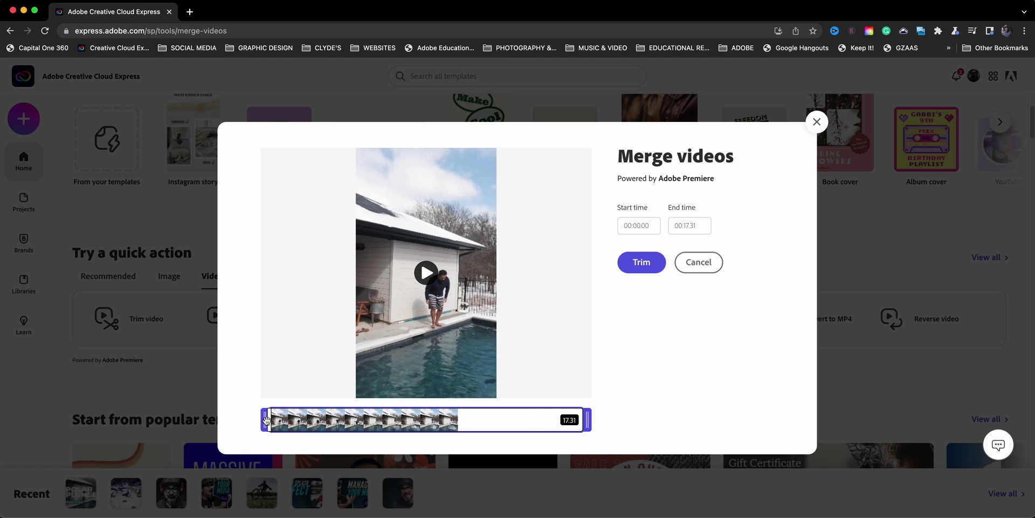
drag(269, 422, 263, 423)
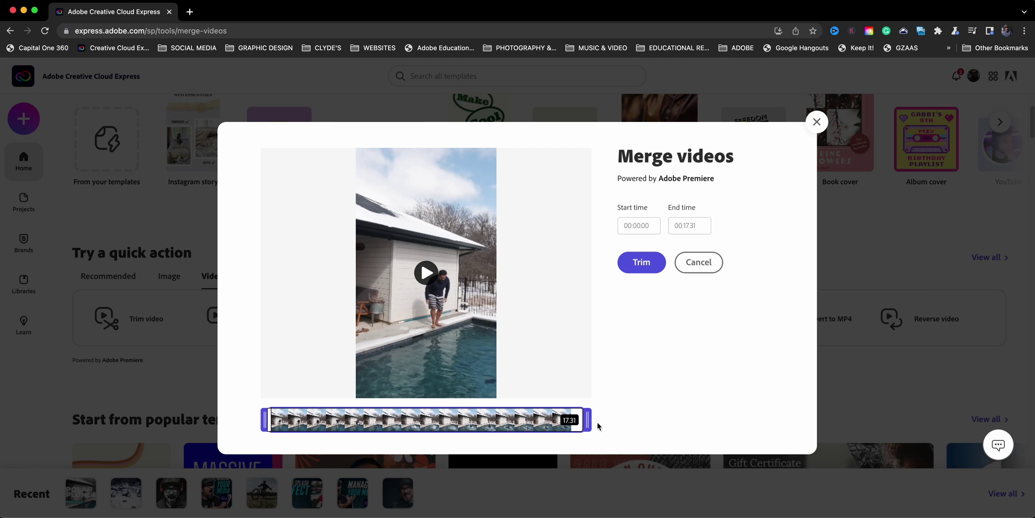
mouse_move(588, 419)
mouse_down()
mouse_move(460, 423)
mouse_move(474, 420)
mouse_up()
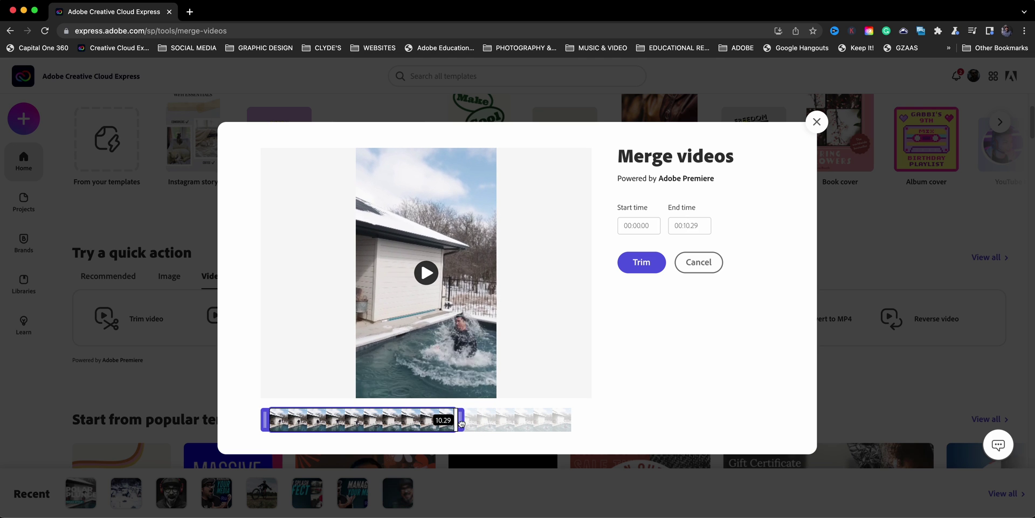
mouse_move(474, 420)
mouse_down()
mouse_move(495, 414)
mouse_move(482, 419)
mouse_up()
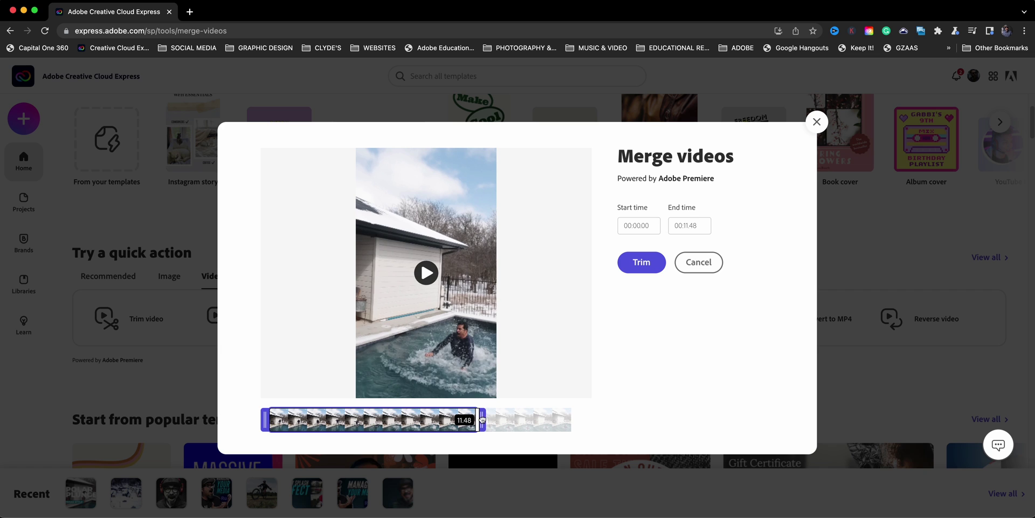
click(643, 266)
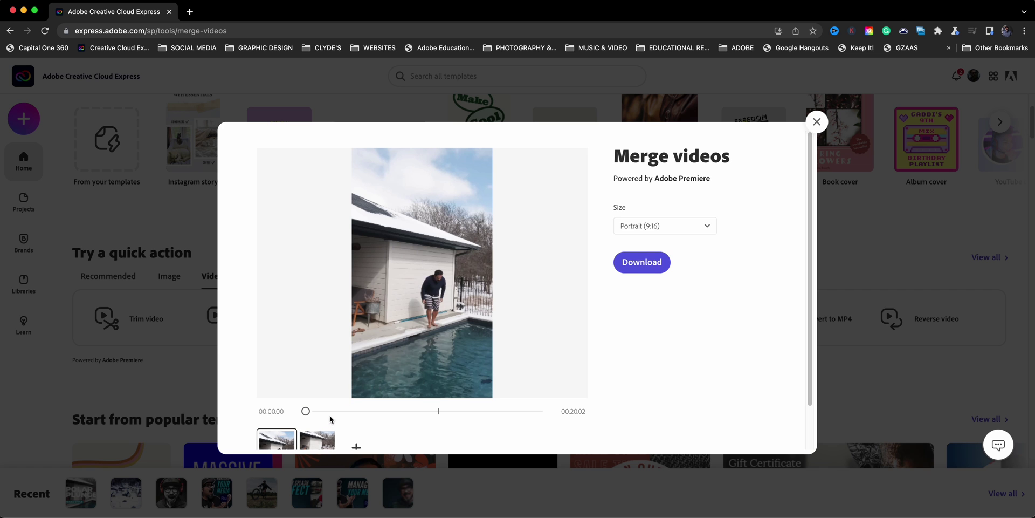
Trim the second clip so it starts near 3.3 seconds, bringing the total to about 16.7 seconds
click(325, 435)
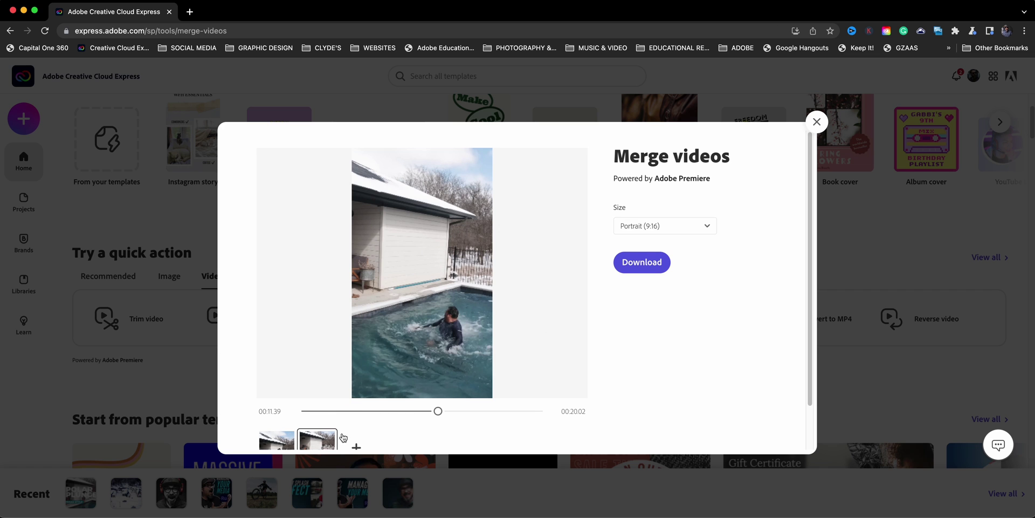
scroll(271, 431, down, 2)
click(291, 435)
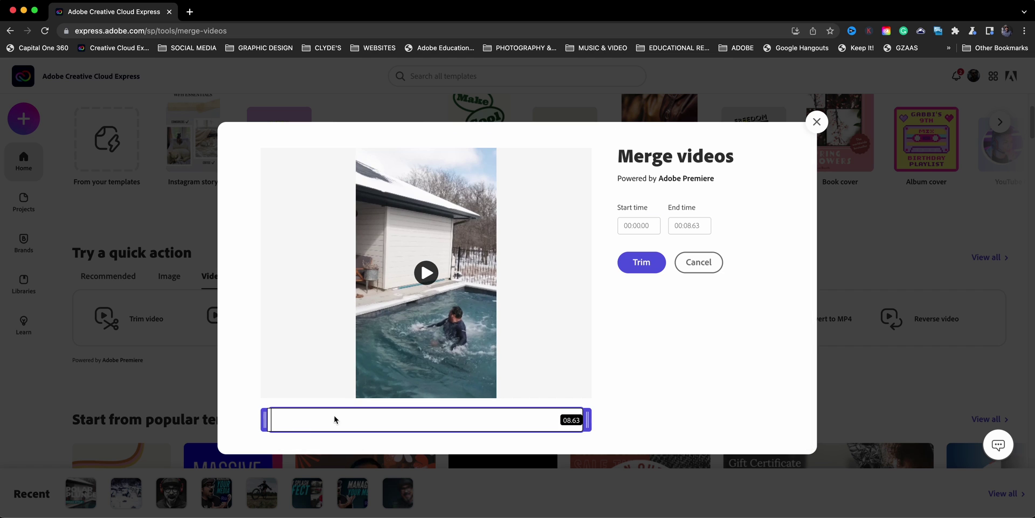
drag(268, 422, 351, 410)
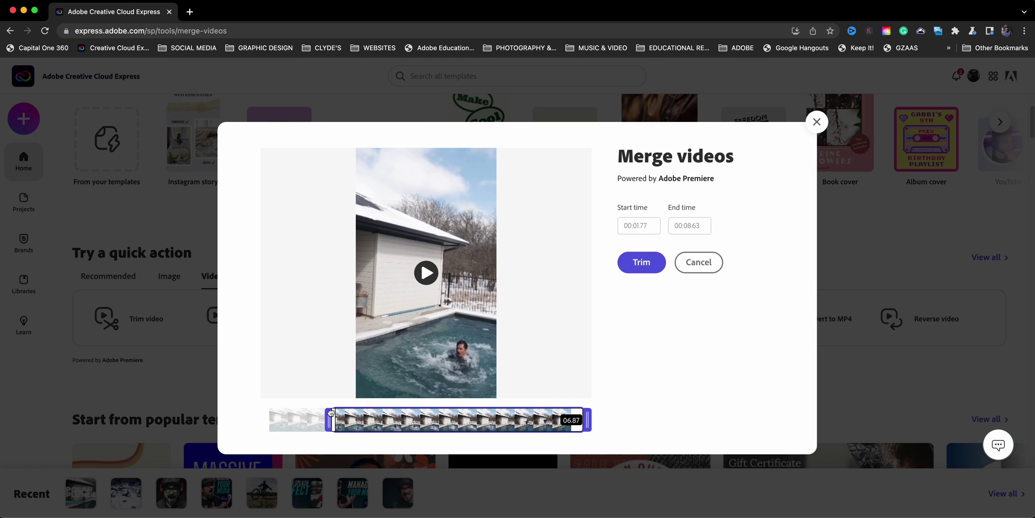
drag(364, 409, 389, 404)
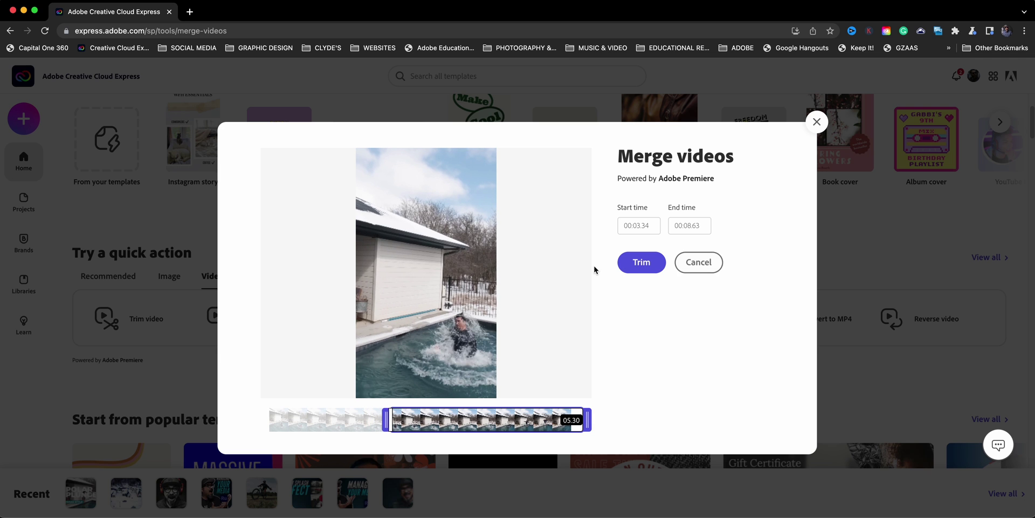
click(627, 268)
click(290, 439)
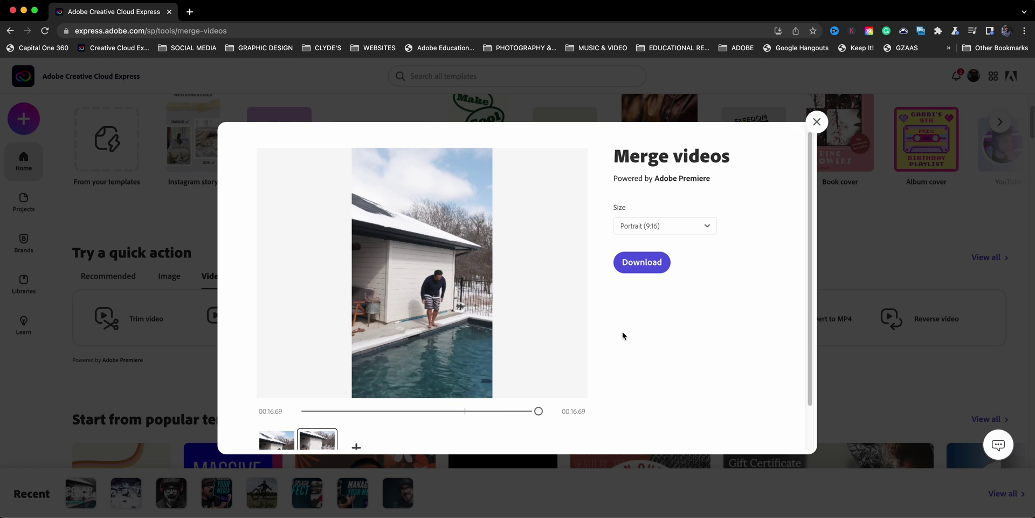
click(653, 269)
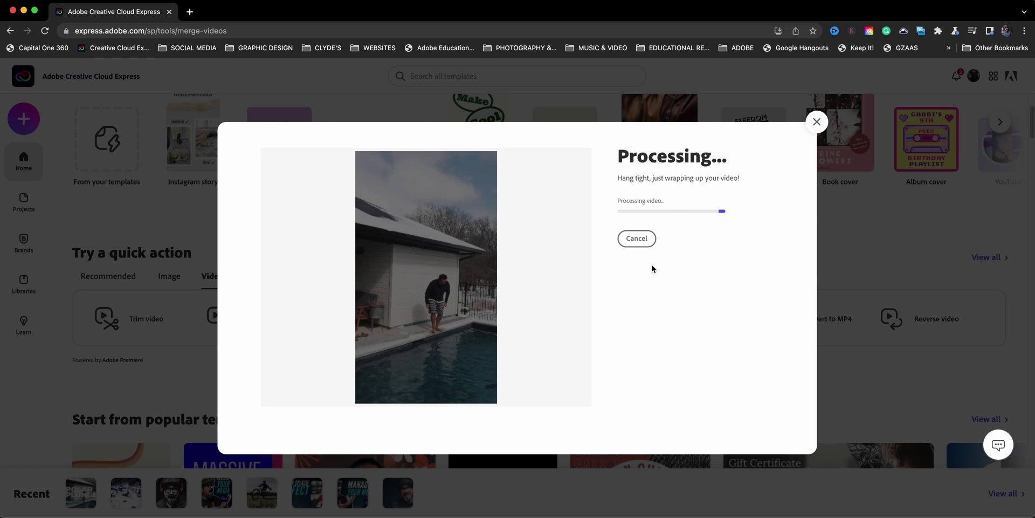